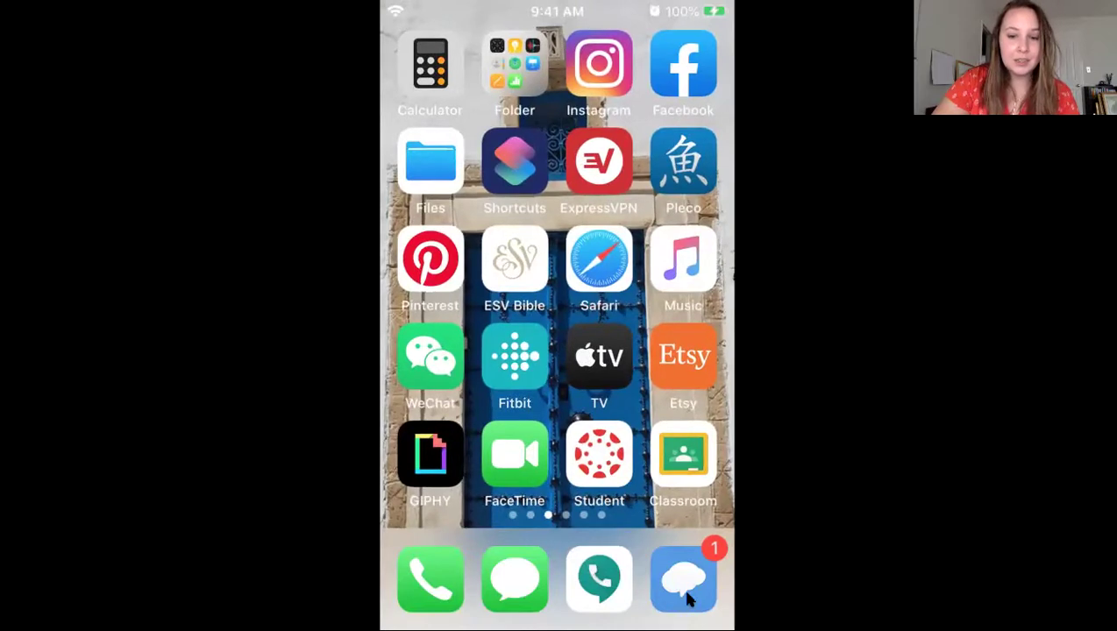
# Step: Open the class conversation in Remind and follow its Zoom meeting link
pyautogui.click(685, 581)
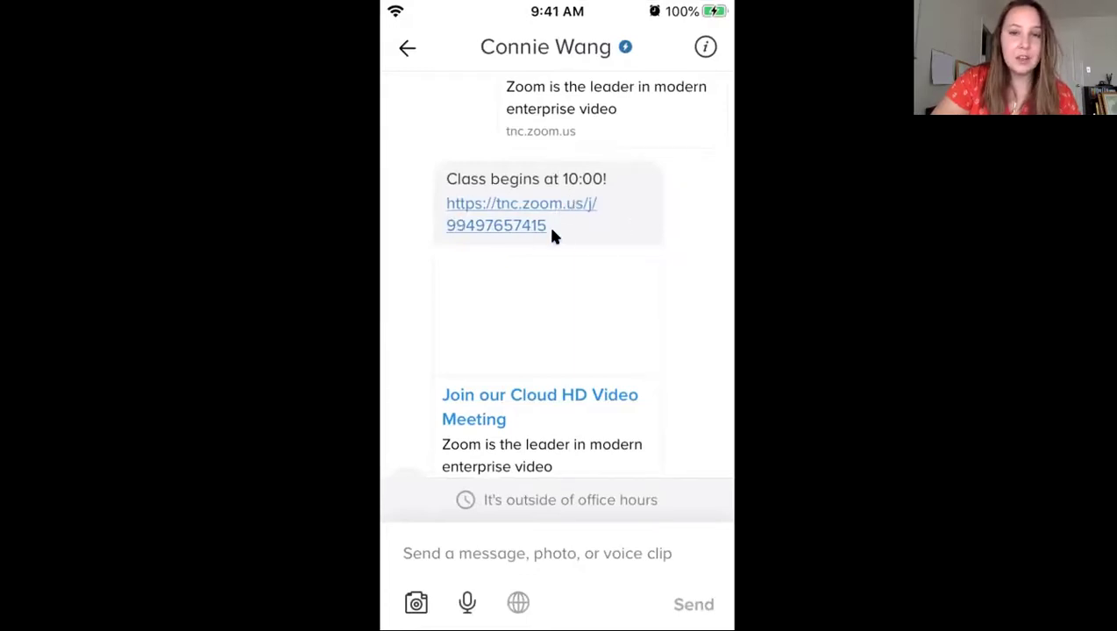
pyautogui.click(517, 227)
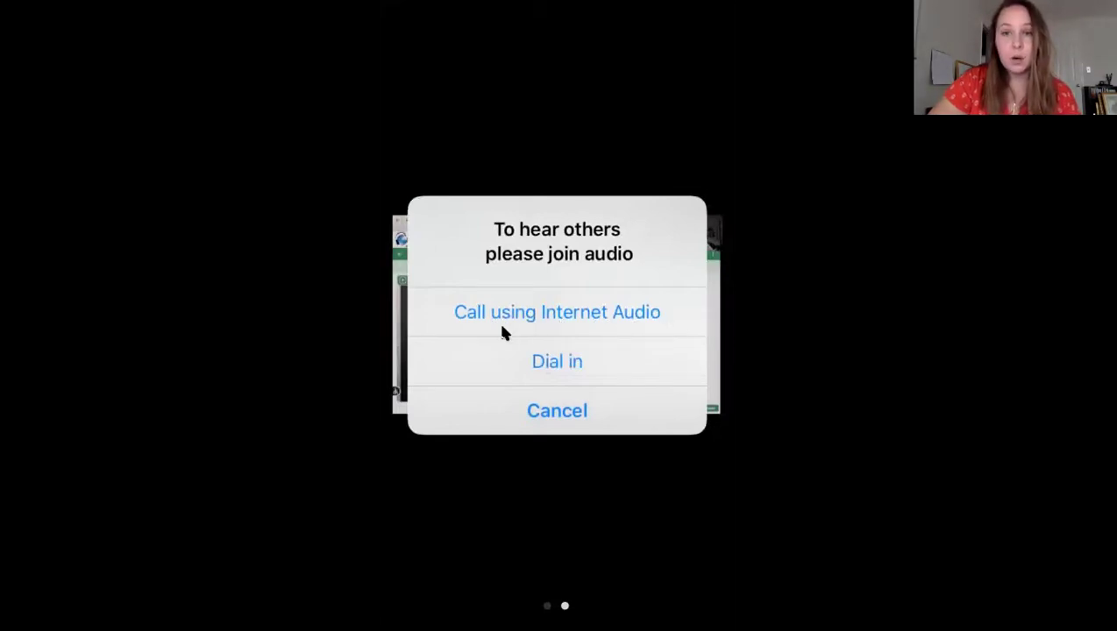
# Step: Join the meeting audio with 'Call using Internet Audio'
pyautogui.click(599, 322)
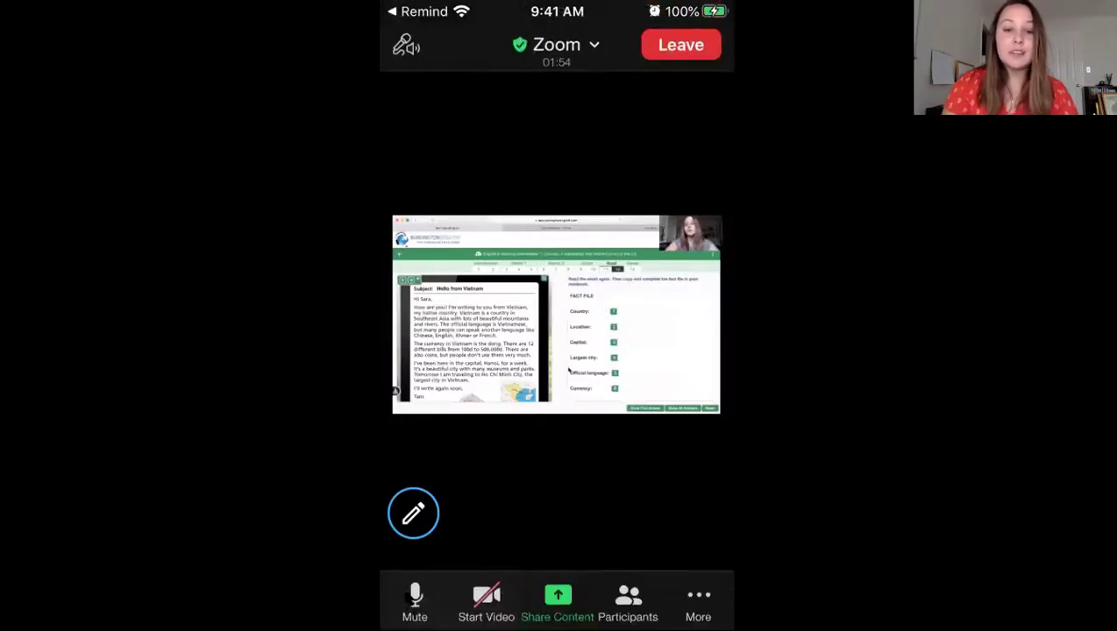
pyautogui.click(405, 605)
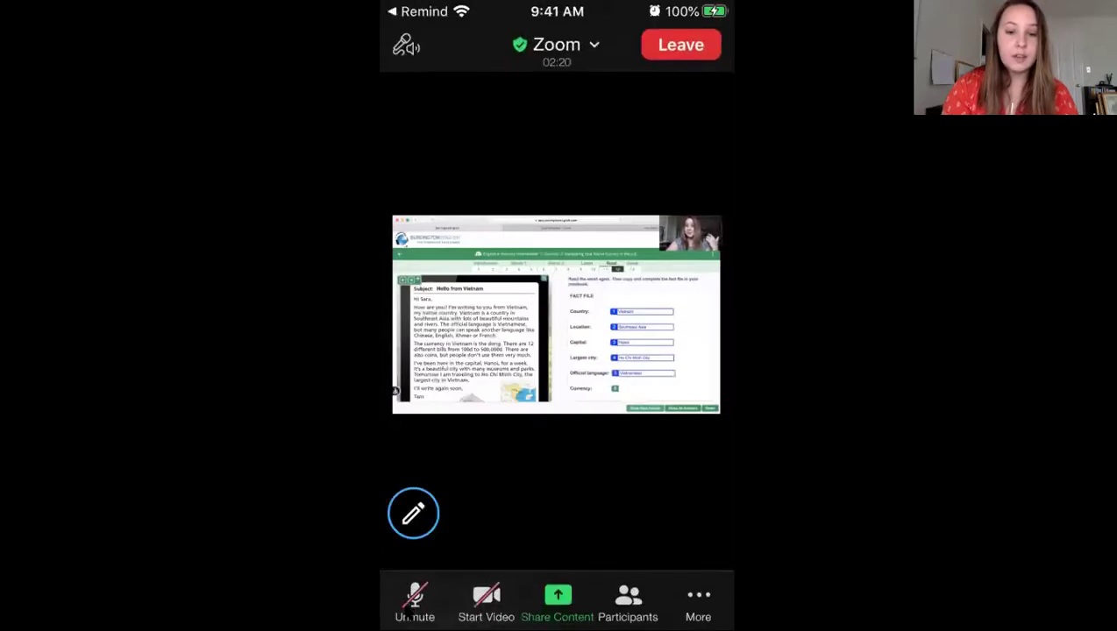
pyautogui.click(414, 603)
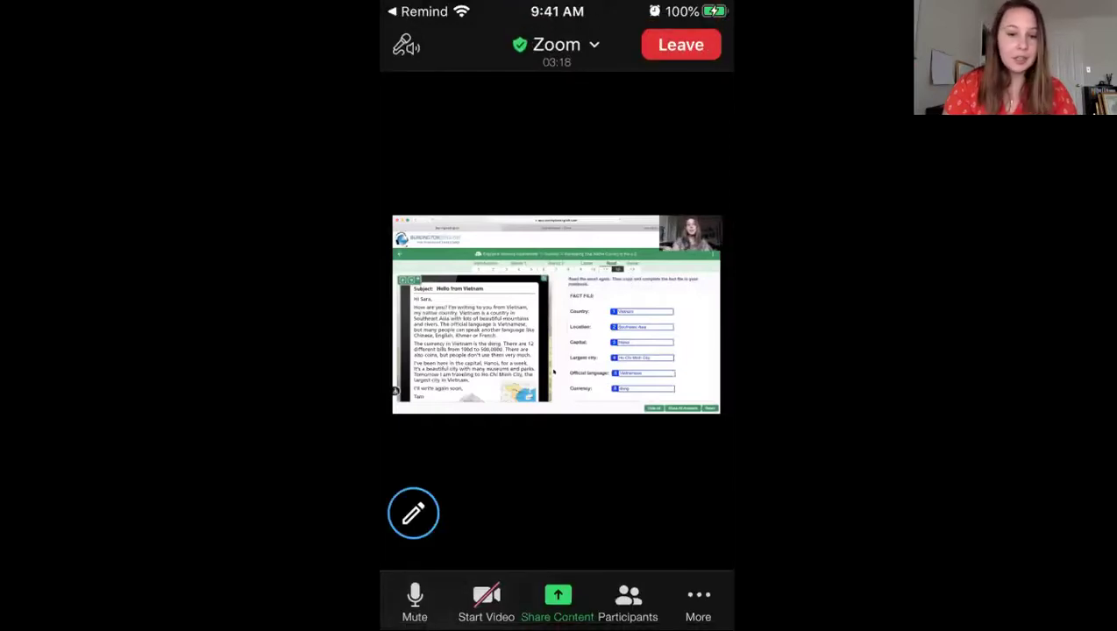
pyautogui.click(487, 601)
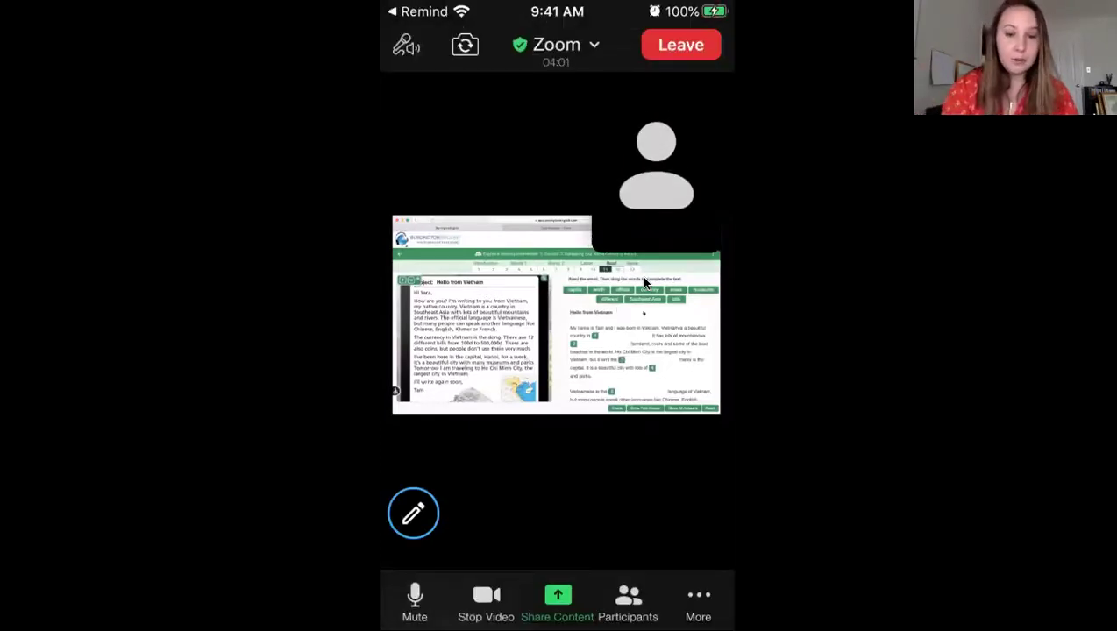
pyautogui.click(486, 604)
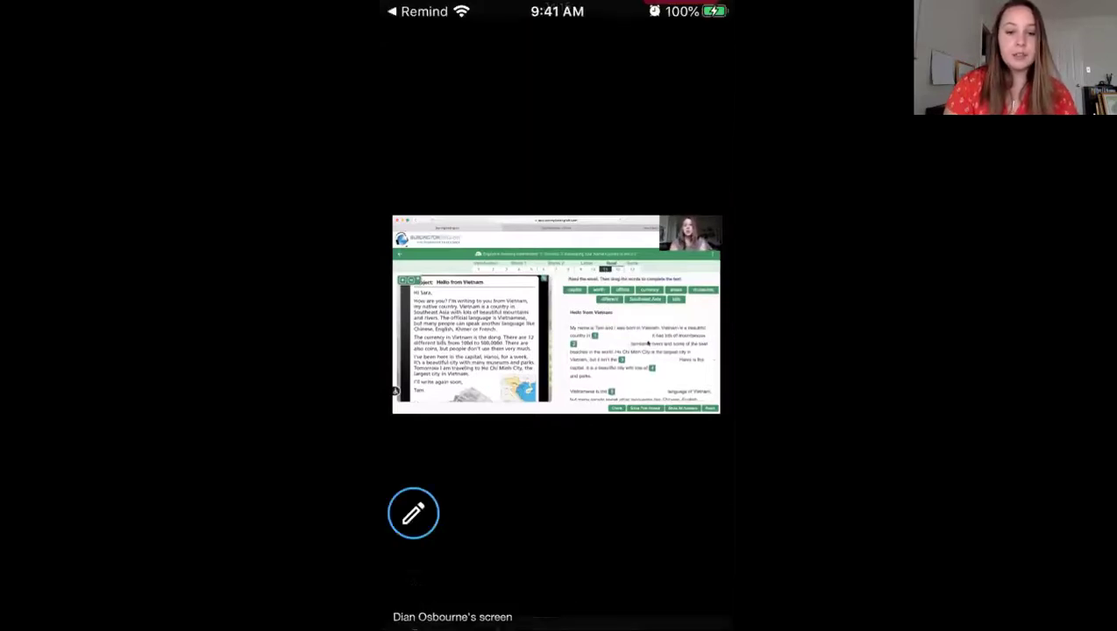
pyautogui.click(427, 596)
pyautogui.click(419, 597)
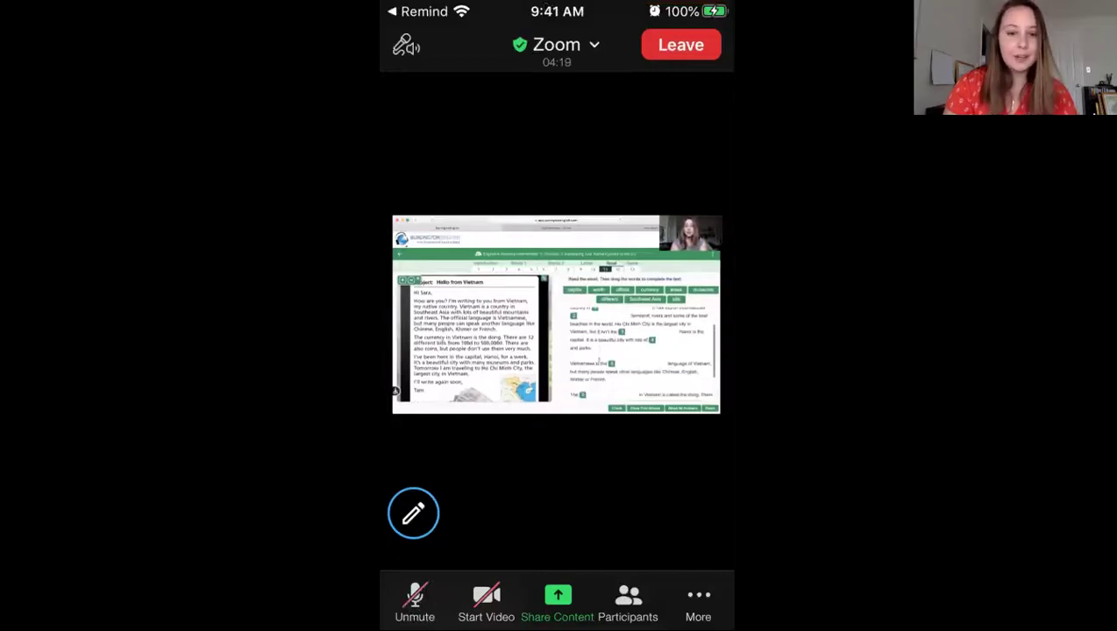
pyautogui.click(414, 597)
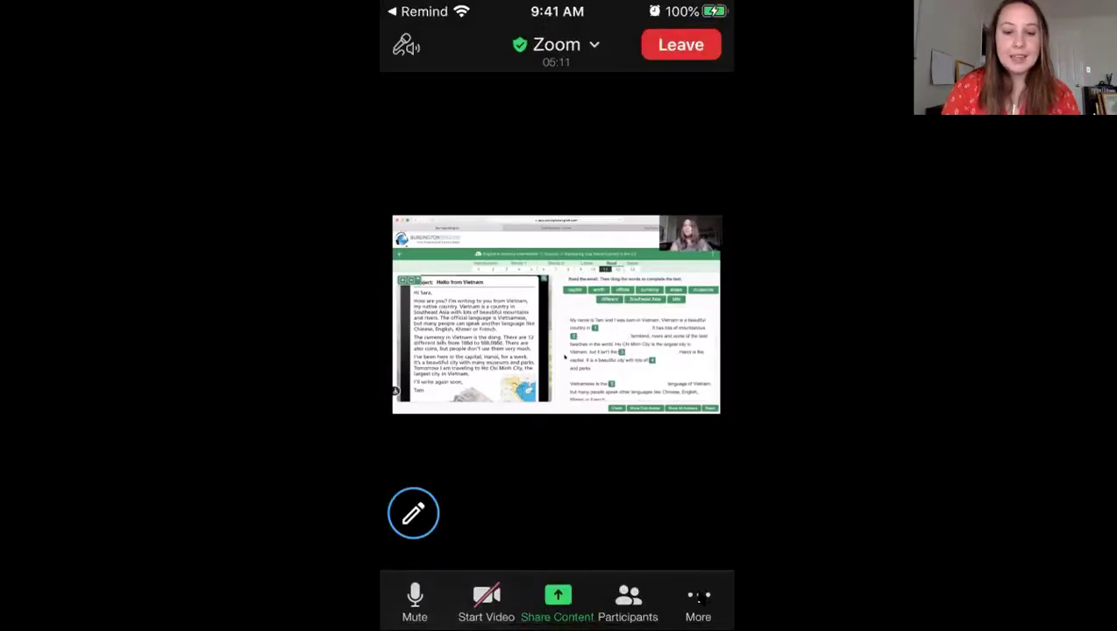
# Step: From More > Chat, send the student's full name to Everyone
pyautogui.click(699, 598)
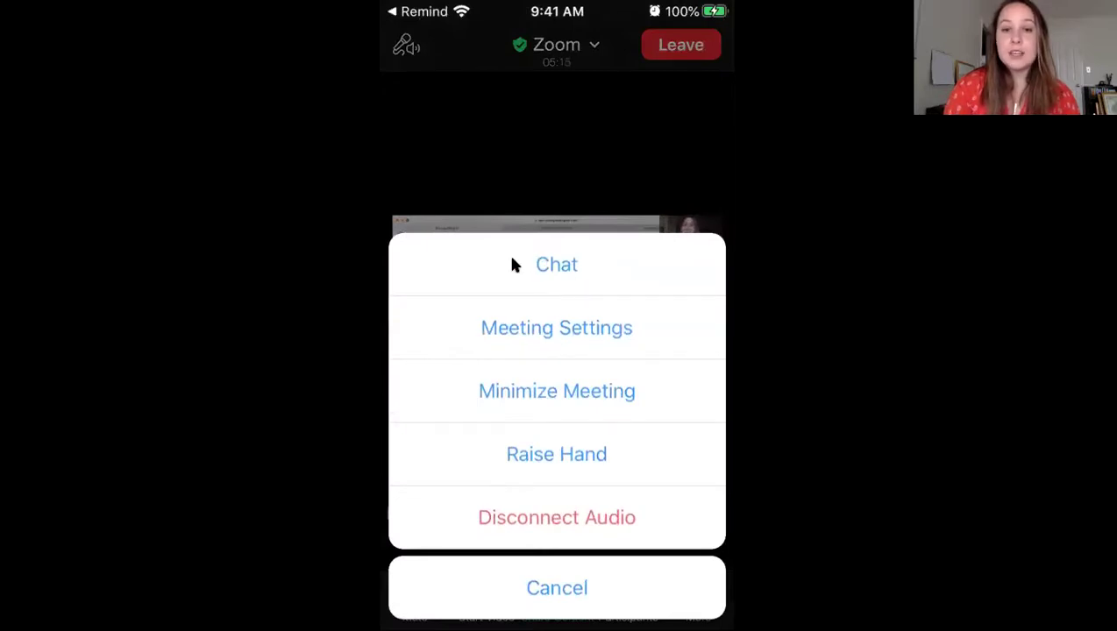
pyautogui.click(556, 259)
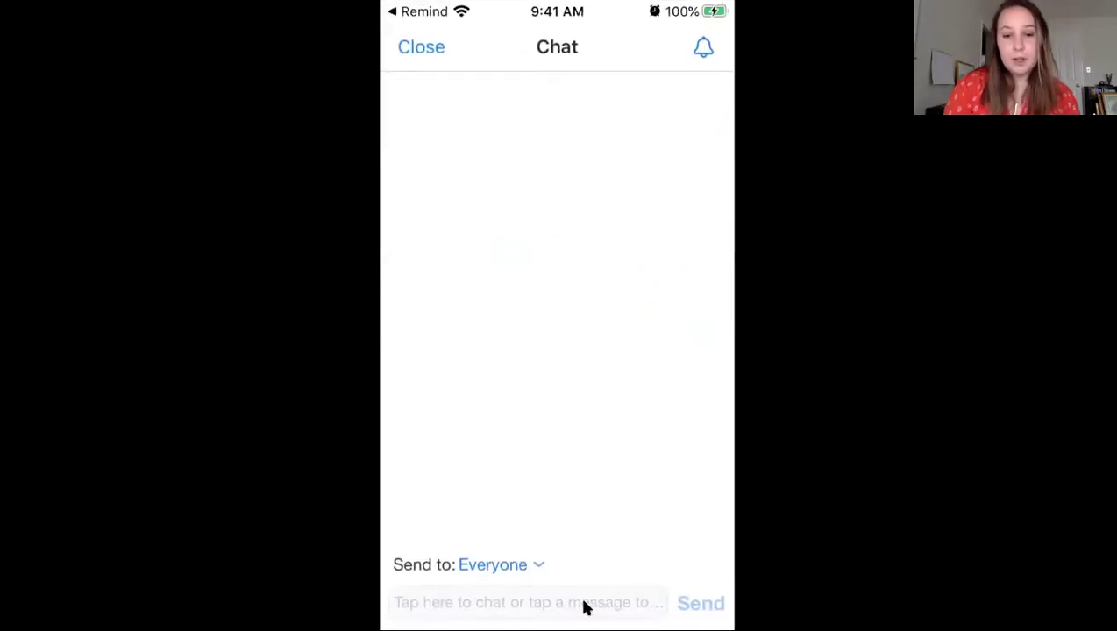
pyautogui.click(493, 602)
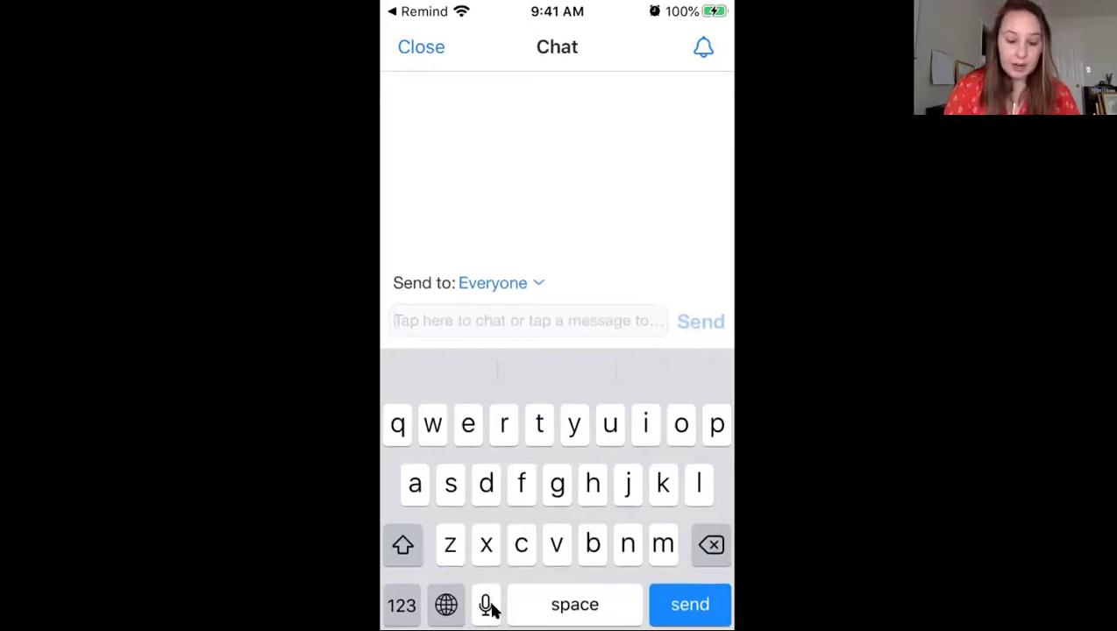
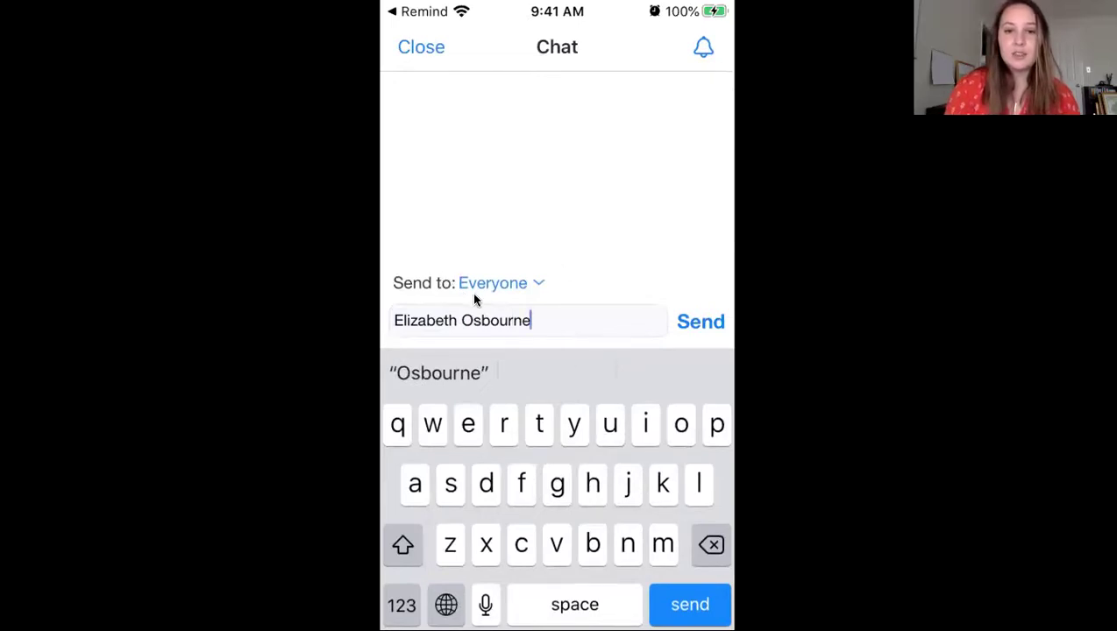
pyautogui.click(701, 322)
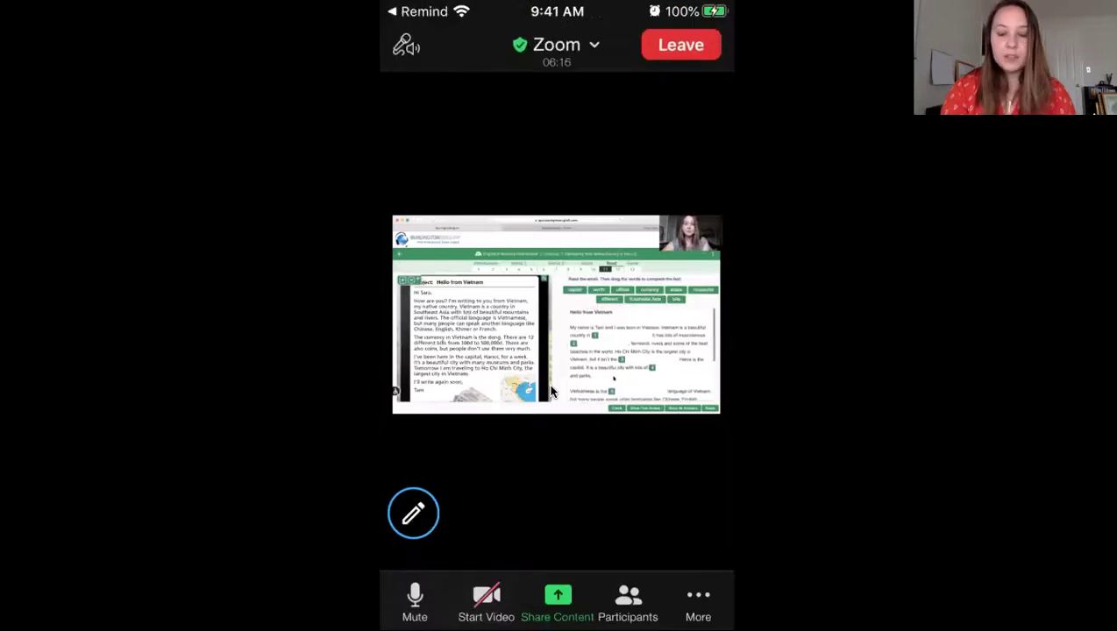
# Step: Reopen More > Chat and send 'I have a question' to Everyone
pyautogui.click(698, 601)
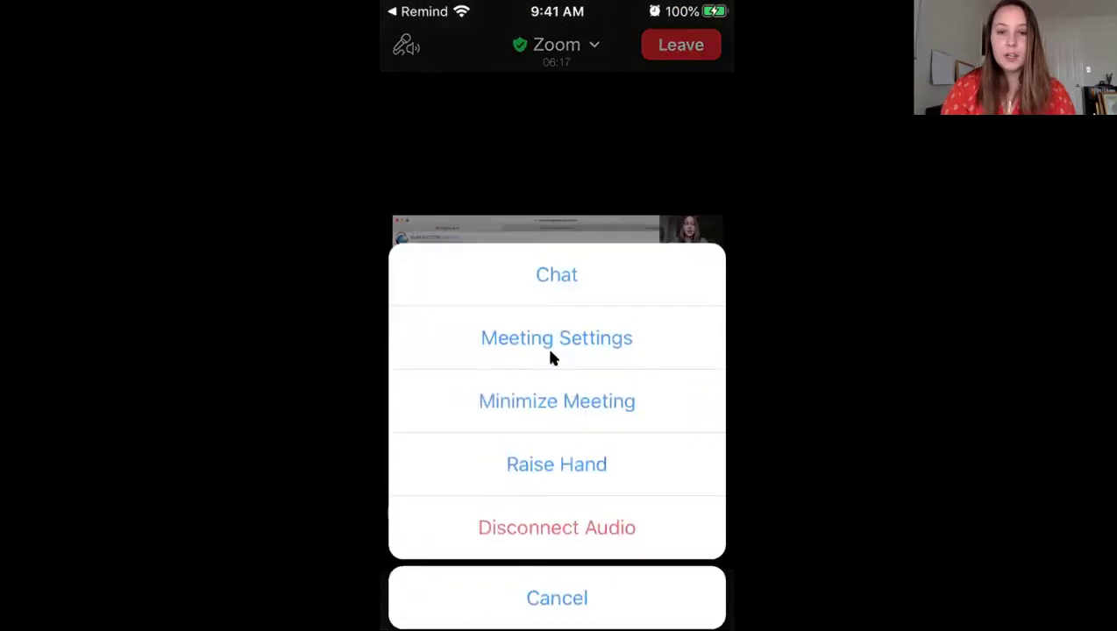
pyautogui.click(539, 302)
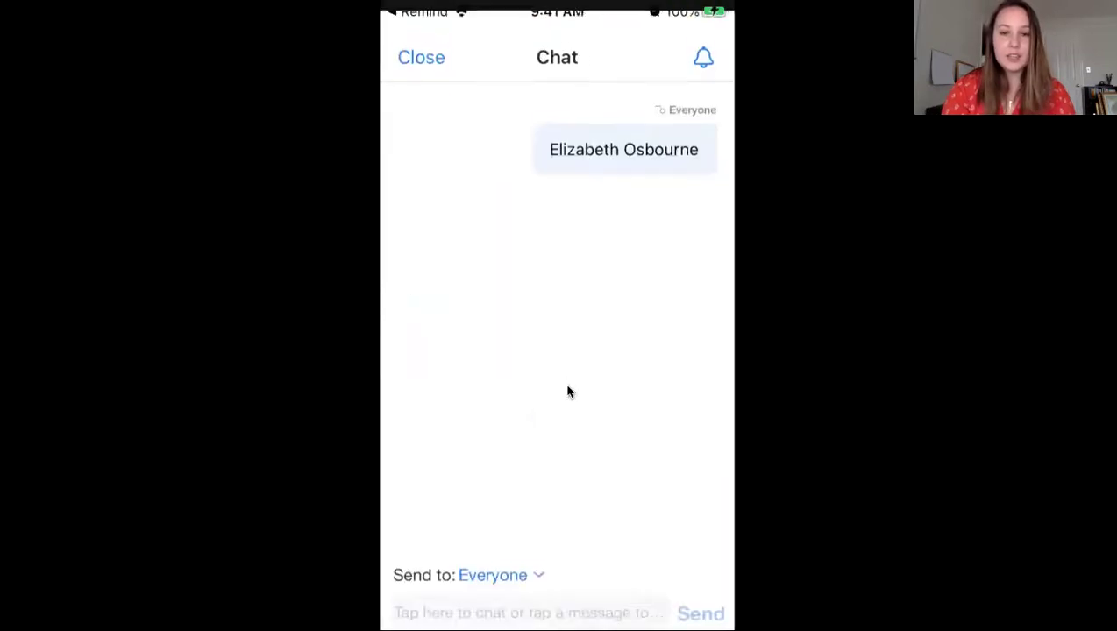
pyautogui.click(529, 604)
pyautogui.write('I ahv')
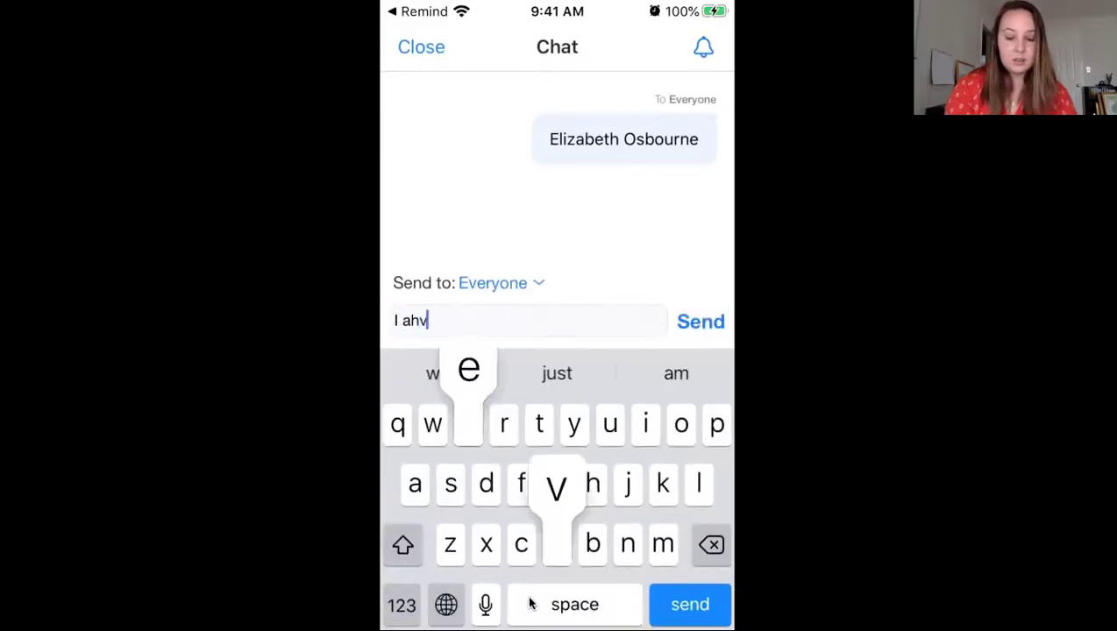
pyautogui.write('e a question')
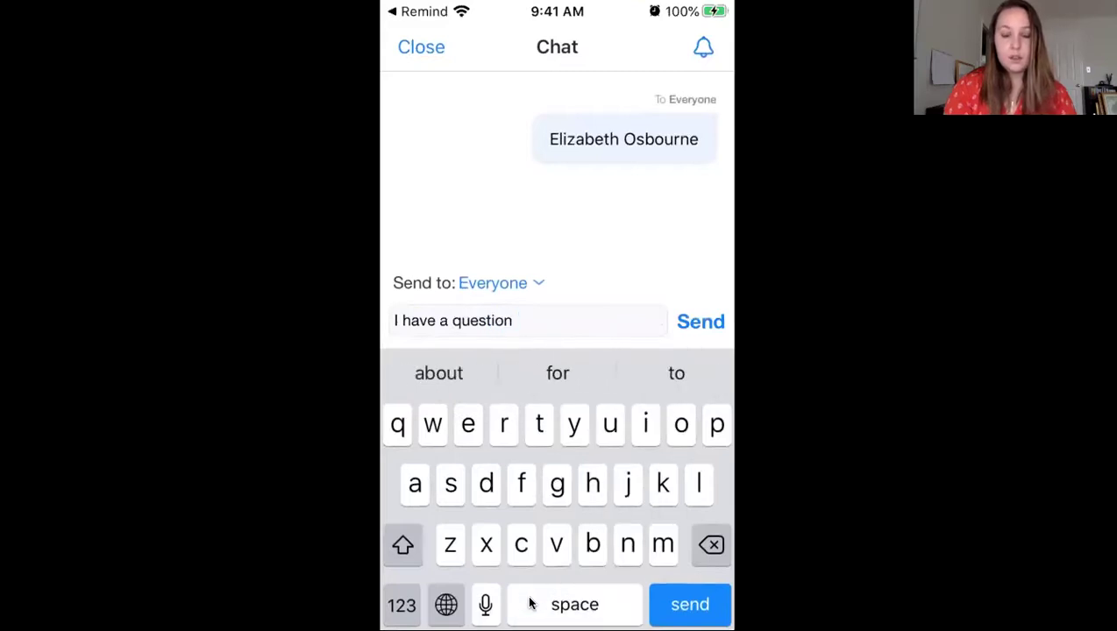
pyautogui.press('Return')
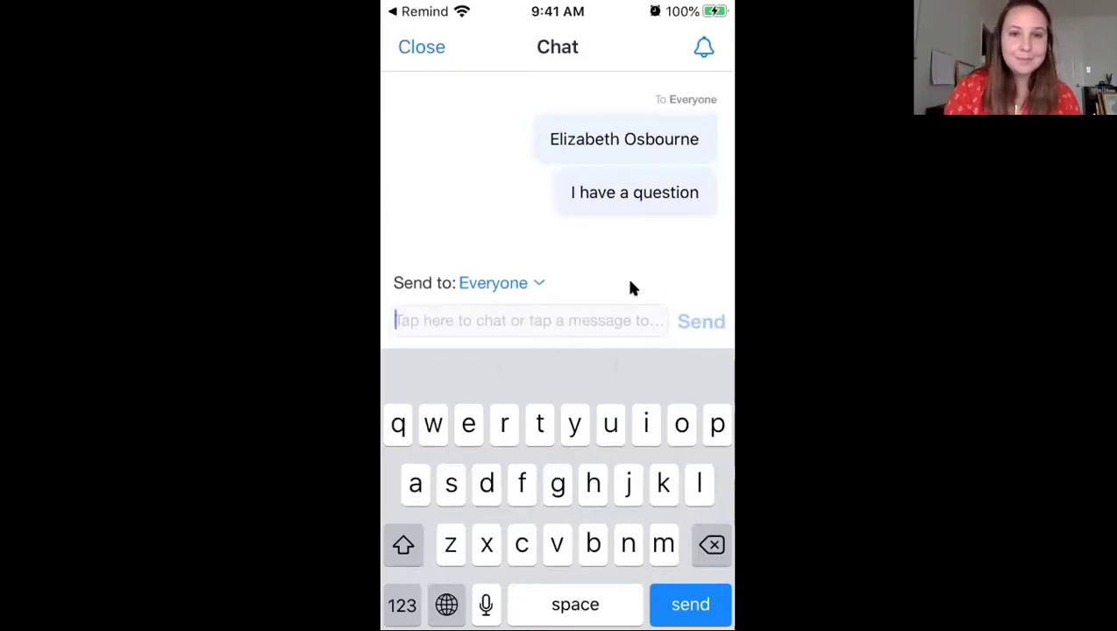
# Step: Close the chat, then leave the class meeting and confirm with Leave Meeting
pyautogui.click(421, 49)
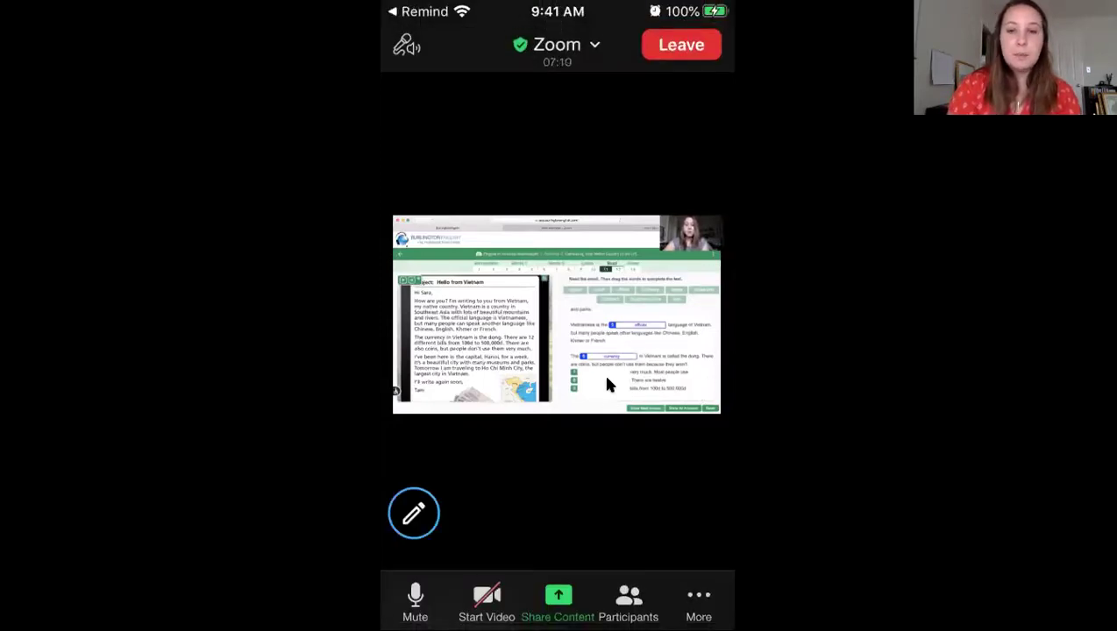
pyautogui.click(675, 54)
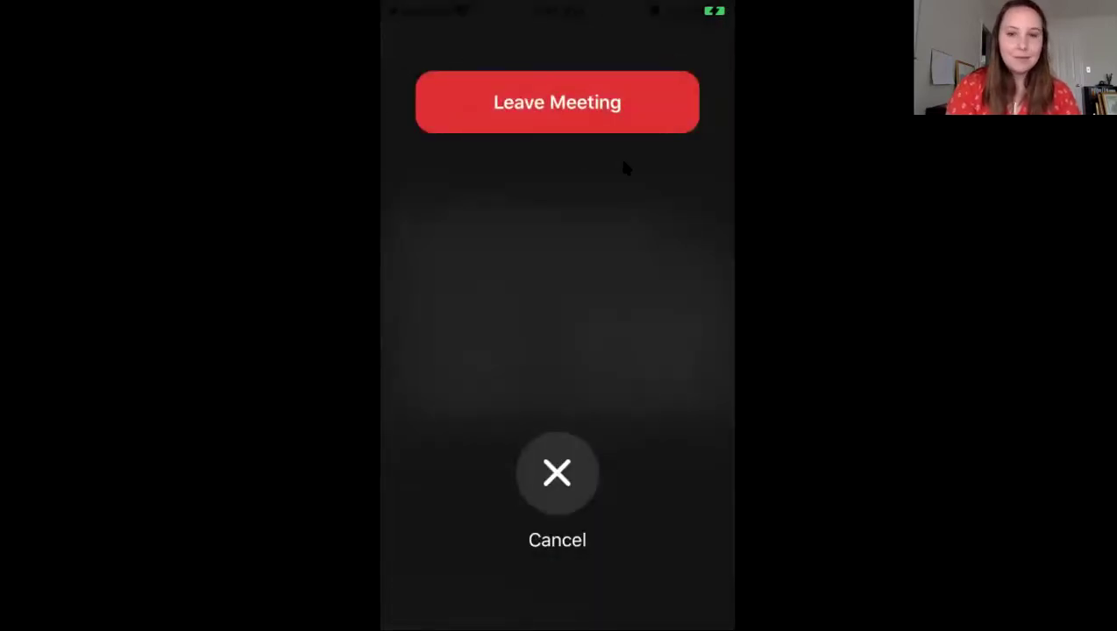
pyautogui.click(619, 123)
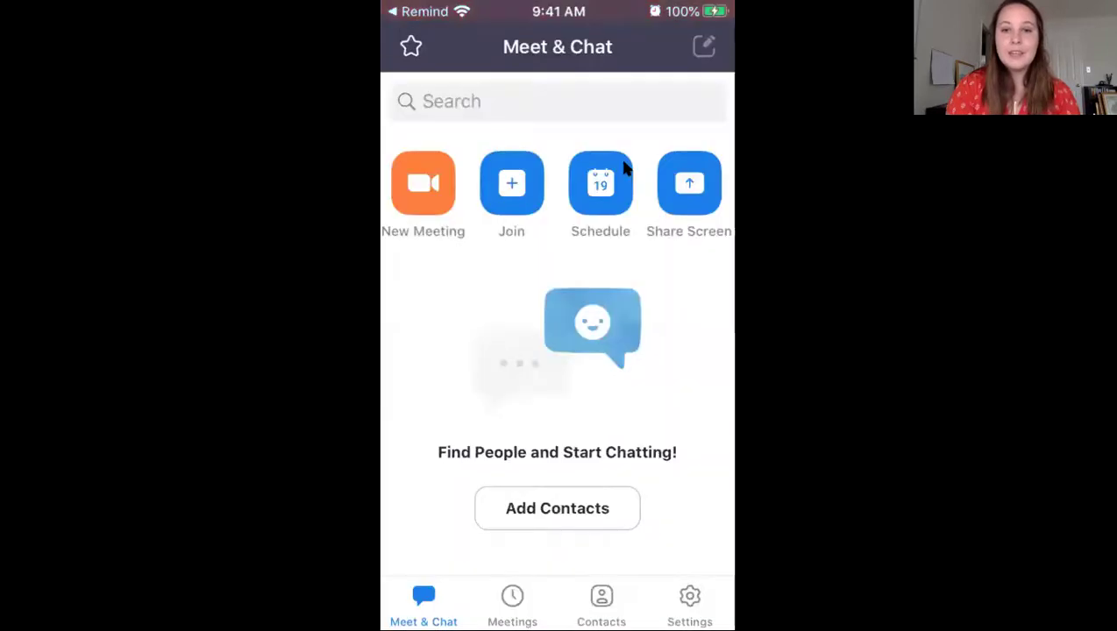